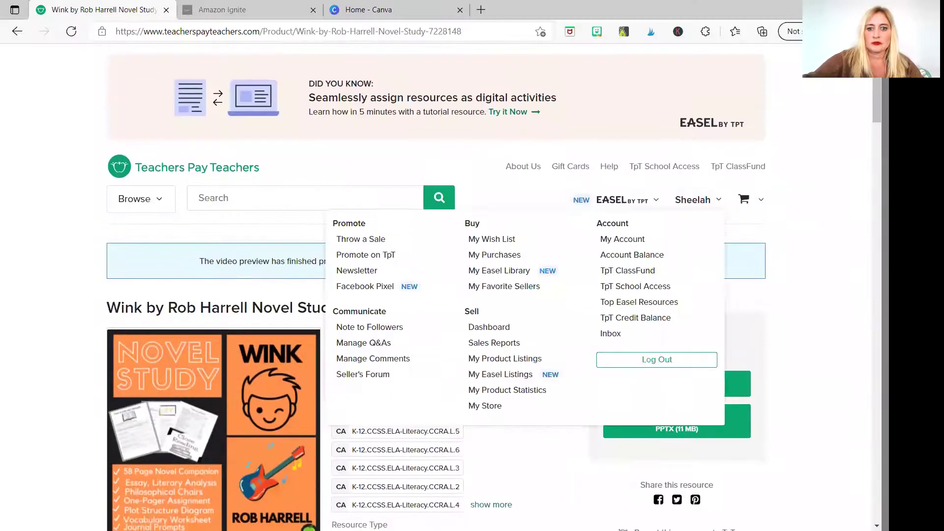
Step: Open the seller's own store and look through its featured items and best-selling products
click(485, 406)
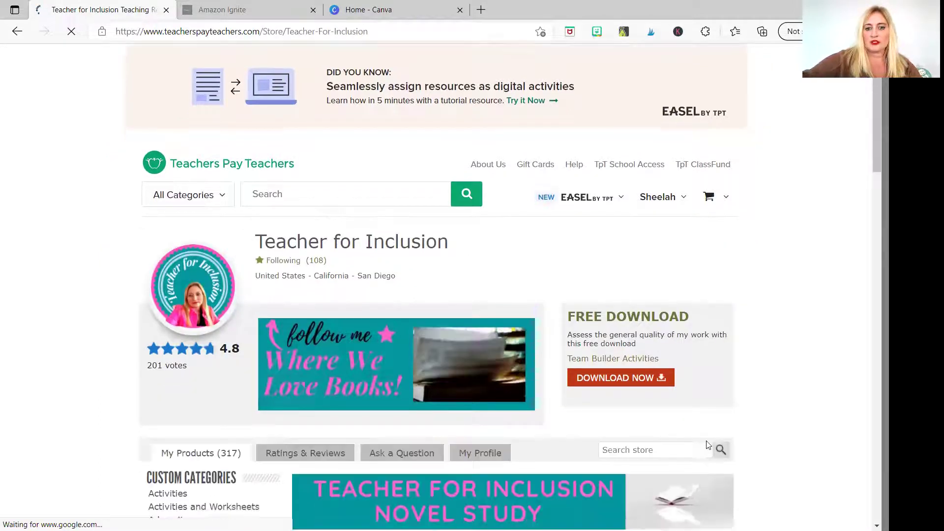
scroll(708, 444, down, 9)
scroll(707, 445, down, 6)
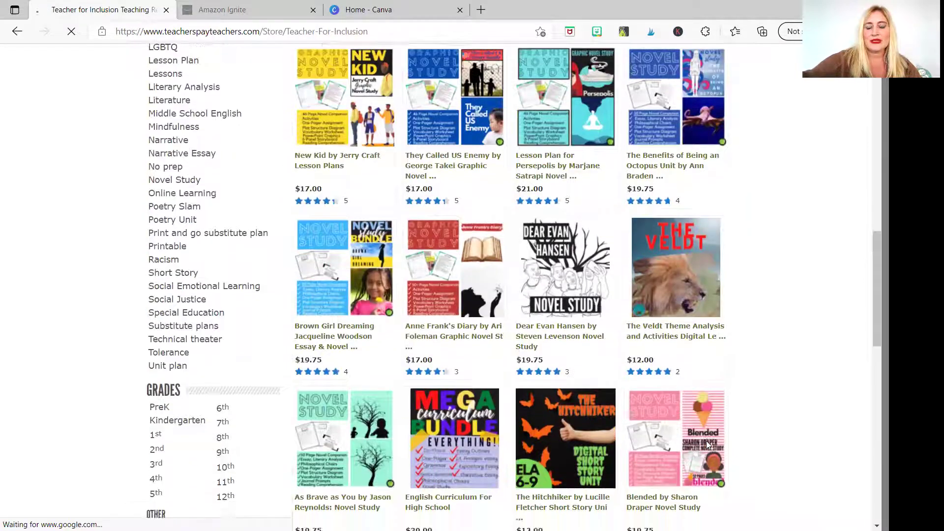
scroll(708, 445, up, 4)
scroll(708, 444, up, 9)
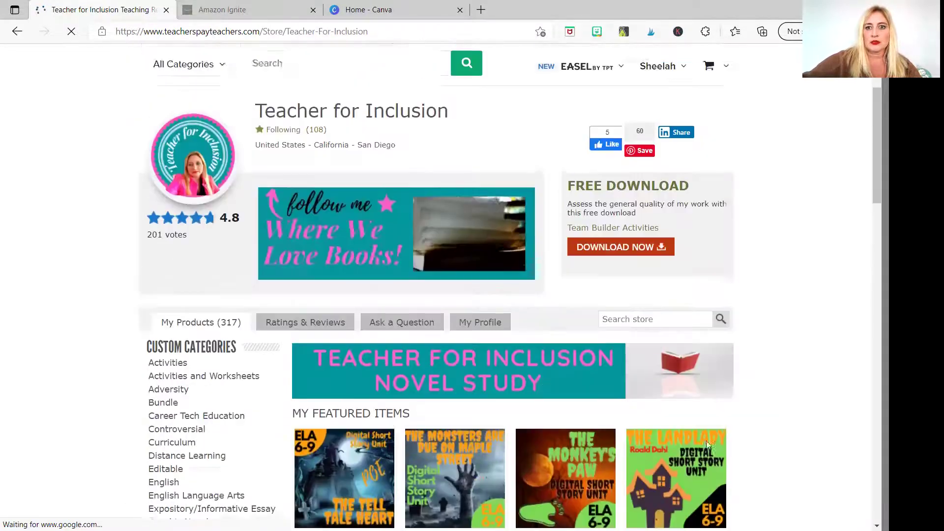
scroll(708, 444, down, 5)
scroll(708, 445, up, 5)
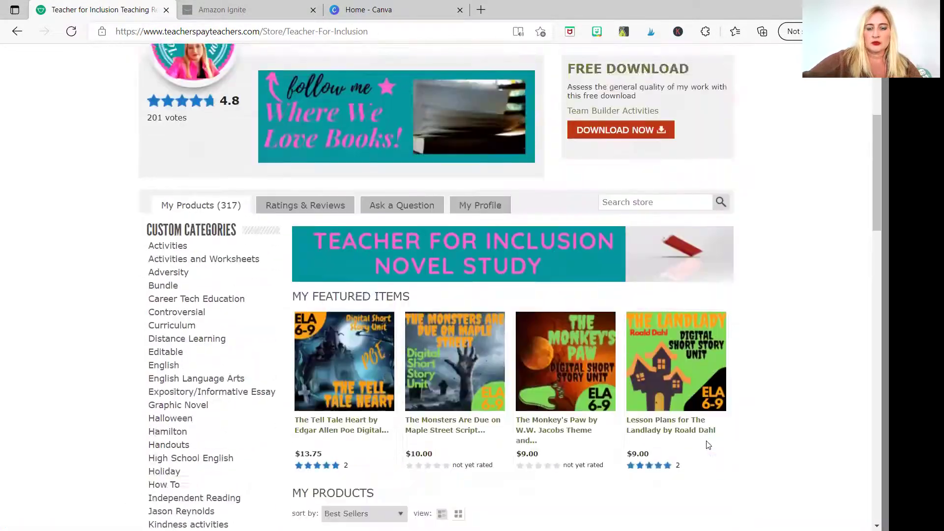
Step: Open the Wink by Rob Harrell Novel Study from the product listings and review its video preview and listing details
click(468, 367)
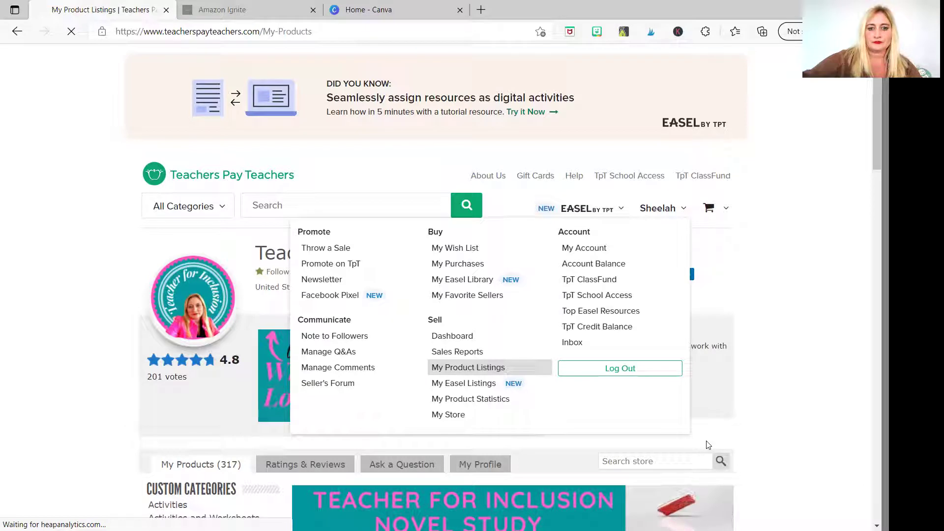
scroll(708, 445, down, 4)
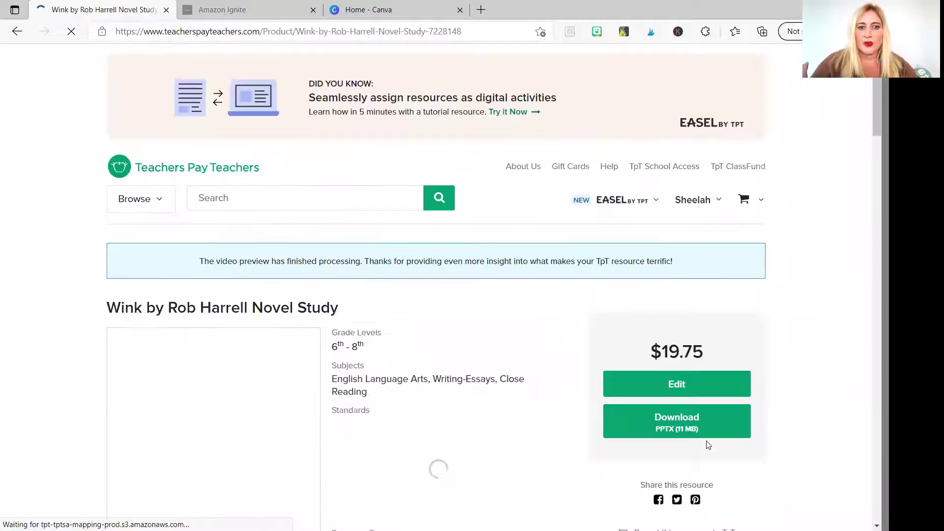
scroll(707, 444, down, 5)
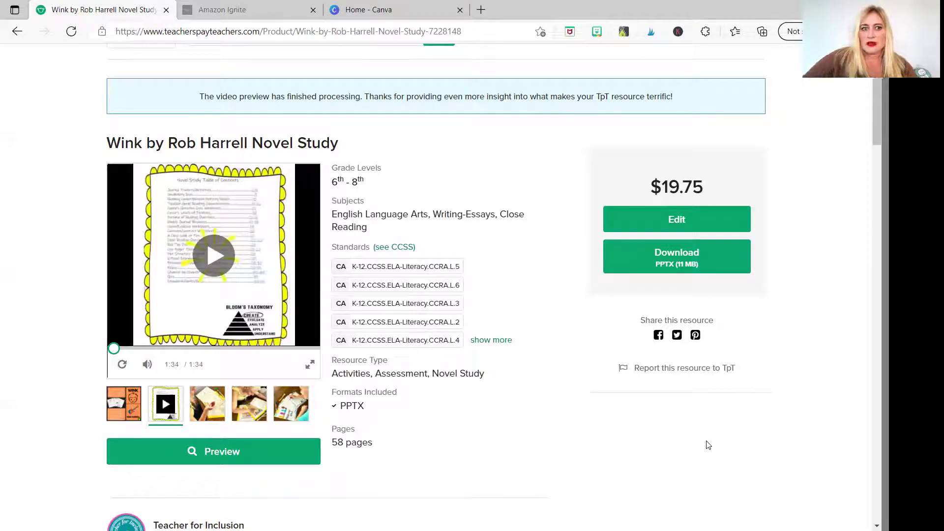
scroll(708, 445, up, 3)
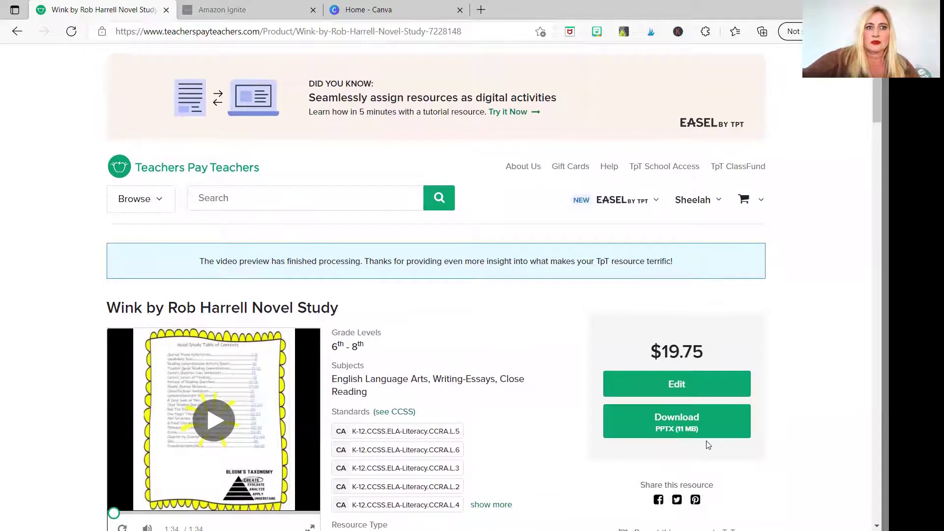
scroll(708, 445, down, 6)
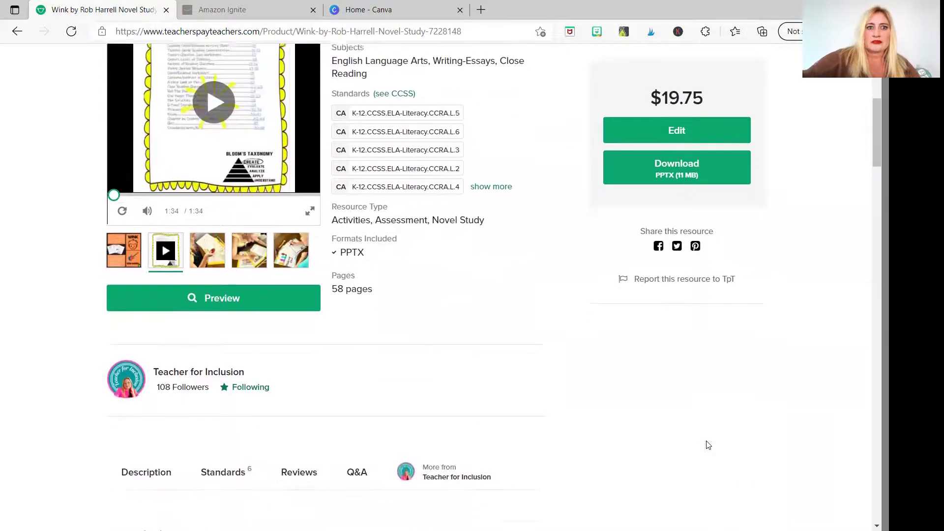
Step: Switch to the Canva design and replace the page 1 image with the uploaded Pre-Discussion Organizer for Philosophical Chairs
key(ctrl+3)
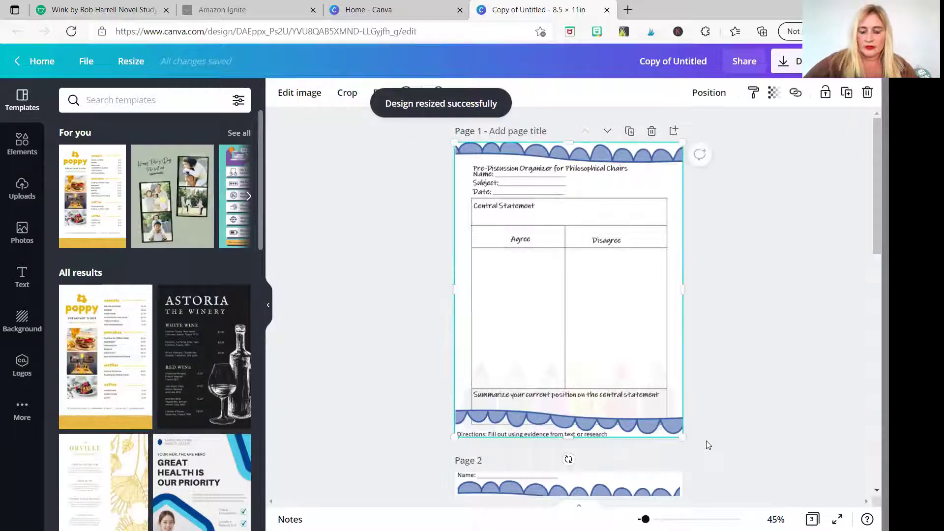
key(Delete)
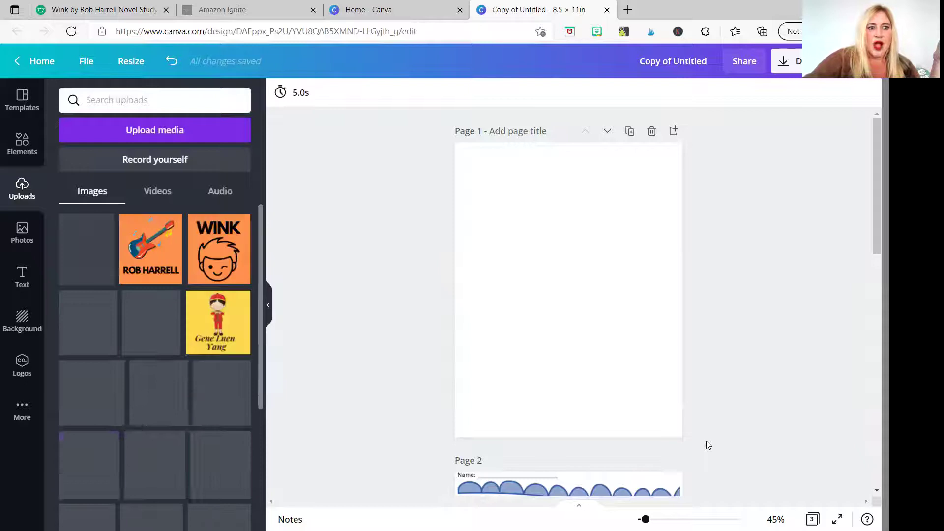
scroll(154, 366, down, 1)
scroll(154, 366, down, 10)
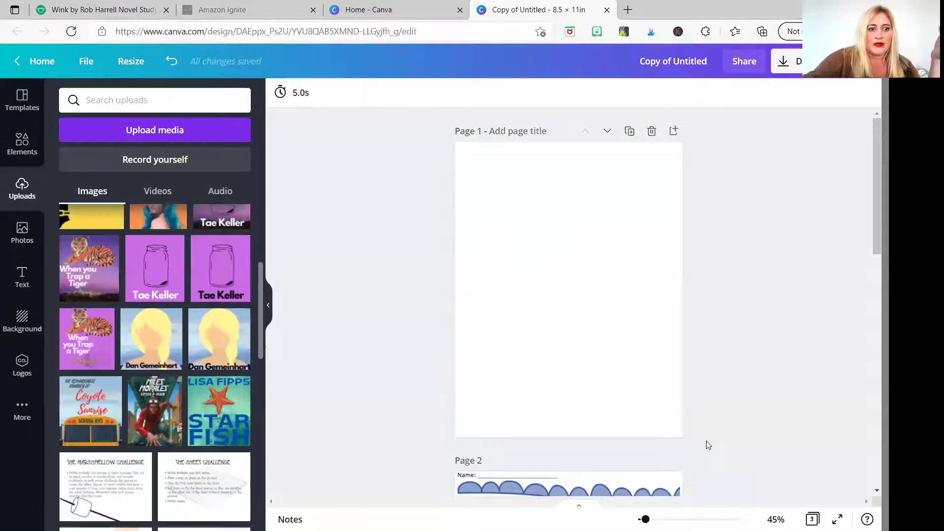
scroll(155, 366, down, 10)
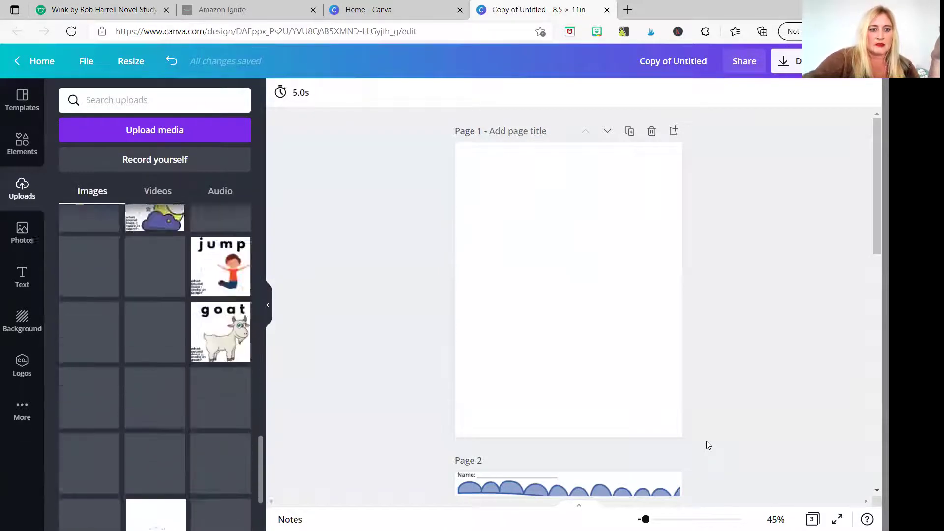
scroll(154, 366, down, 10)
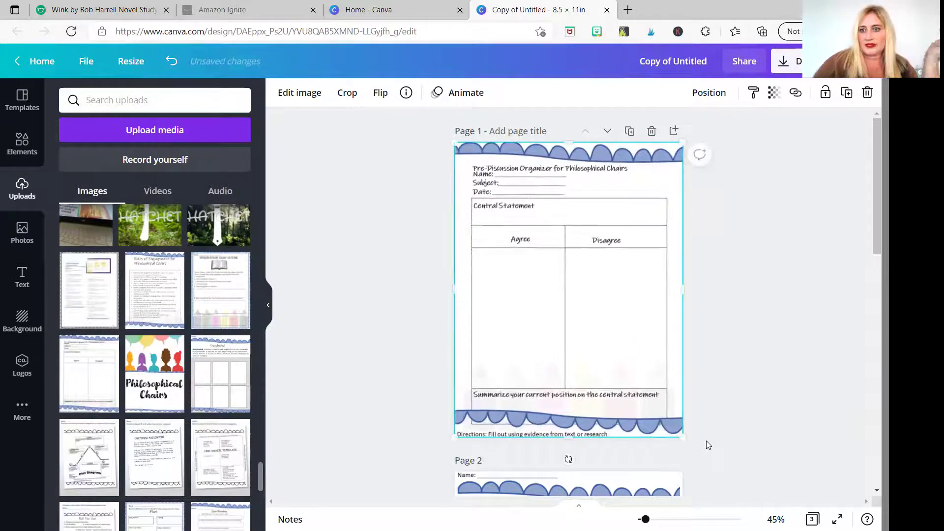
Step: Search the design elements for "animation" and look through the results for an animated sticker
click(708, 445)
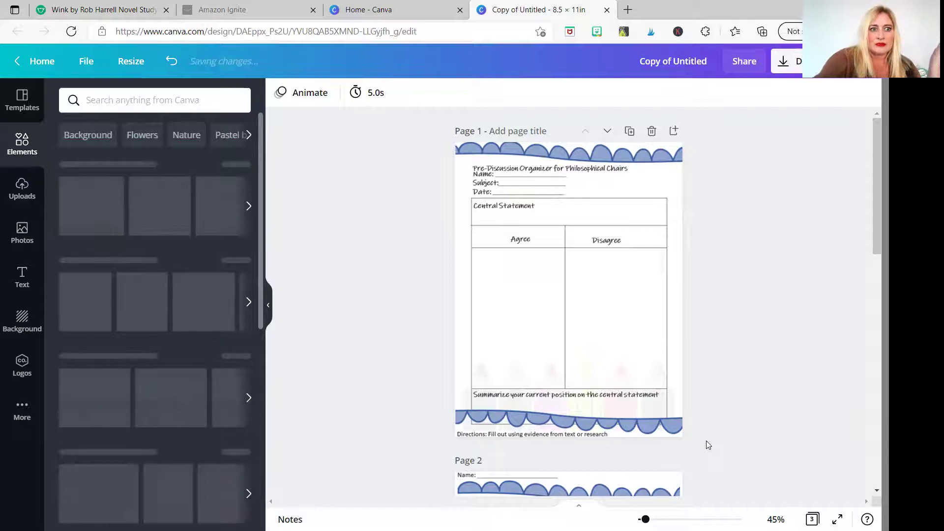
text(animation)
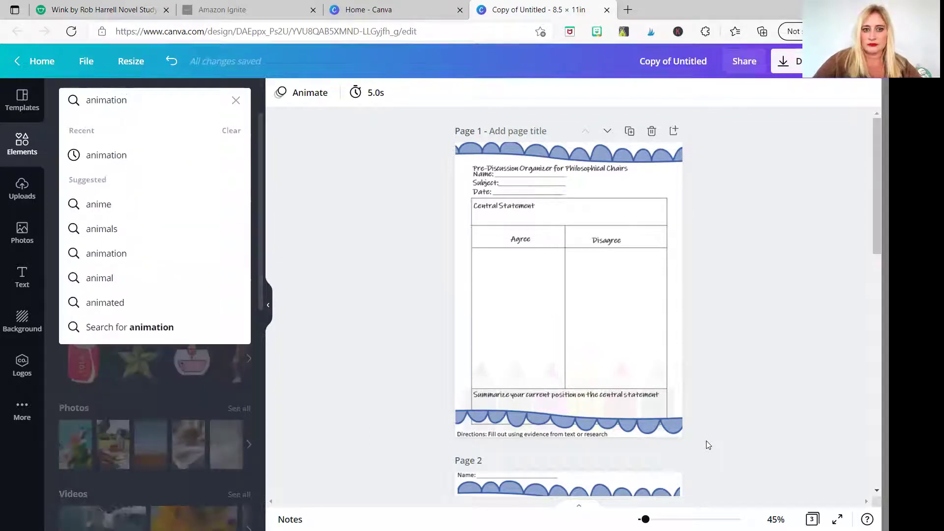
key(Return)
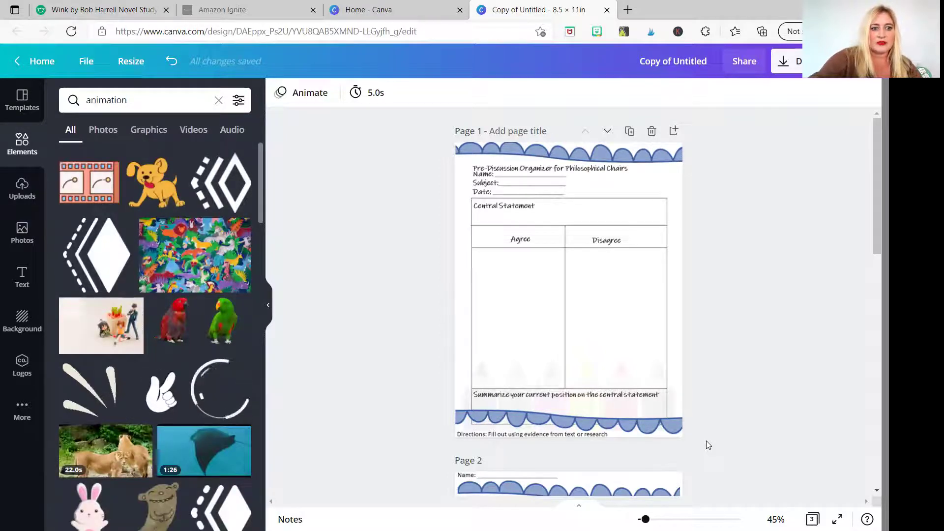
scroll(155, 334, down, 9)
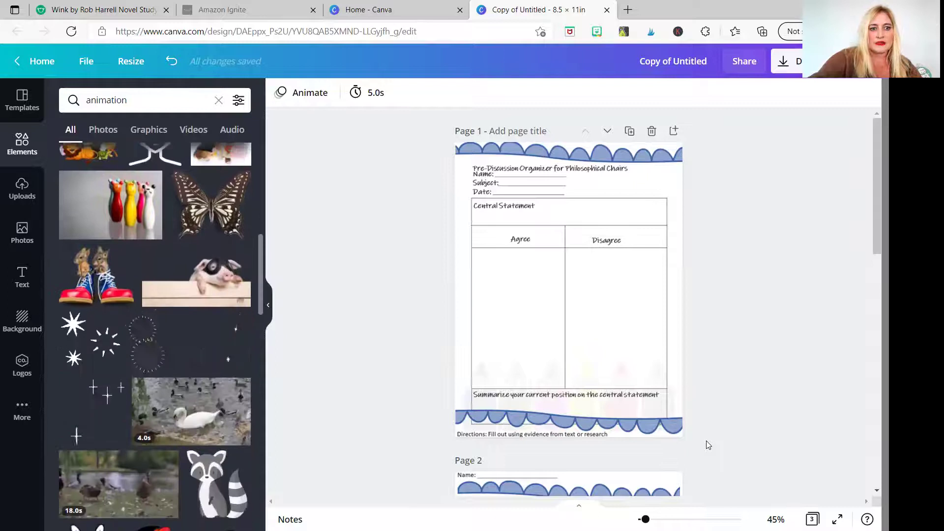
scroll(155, 334, down, 4)
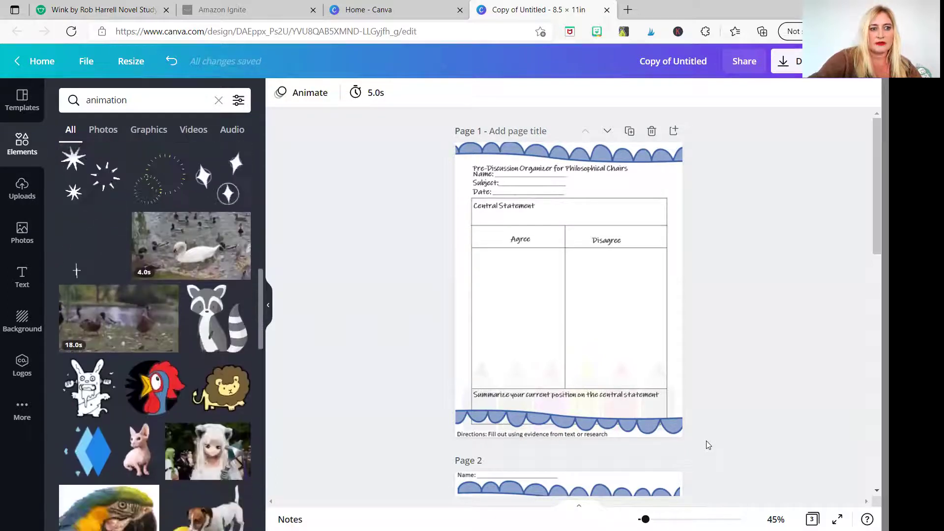
scroll(155, 334, down, 1)
scroll(155, 334, down, 3)
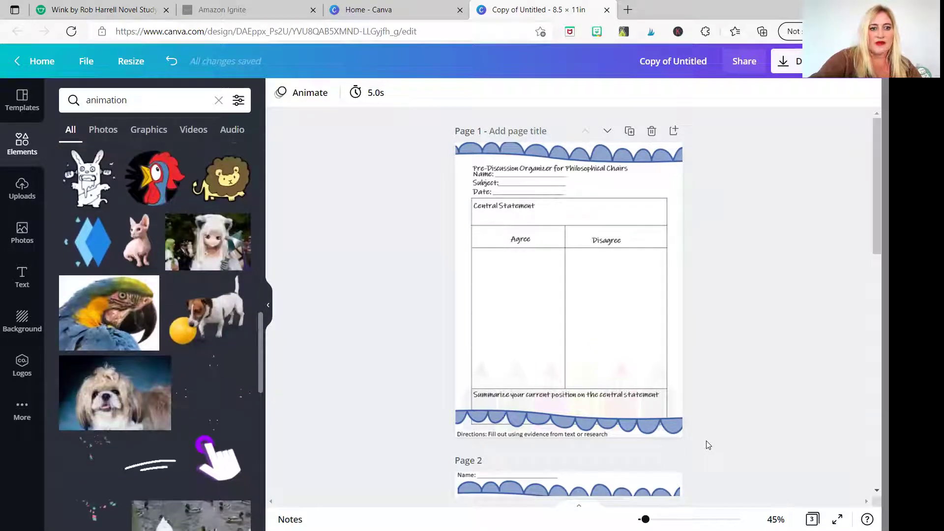
scroll(155, 334, down, 3)
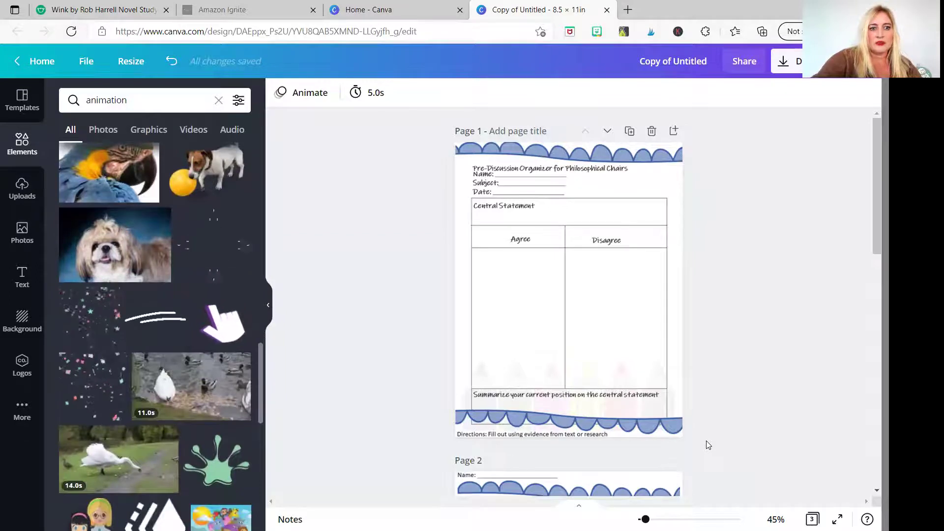
Step: Try the animated Line 03 sticker on page 1, and remove it again
click(155, 317)
click(176, 296)
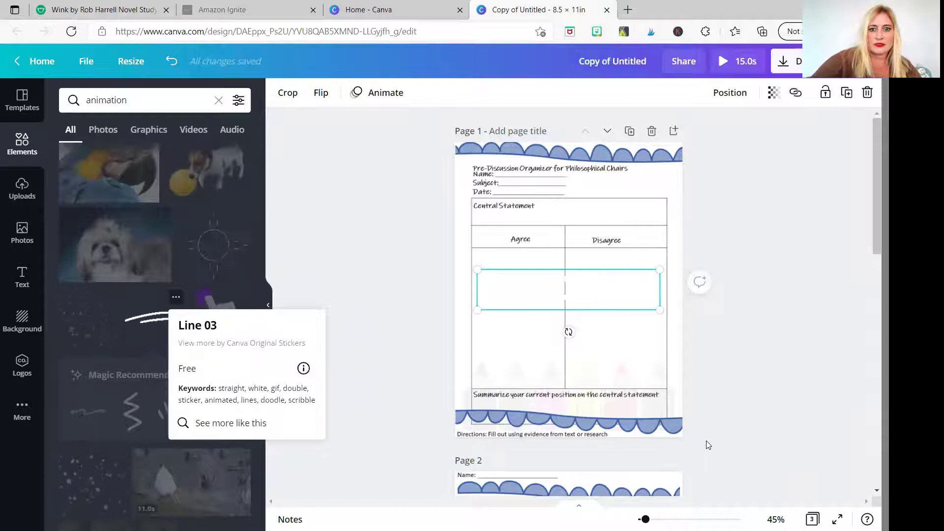
key(Escape)
key(shift+Up)
key(shift+Up)
key(Delete)
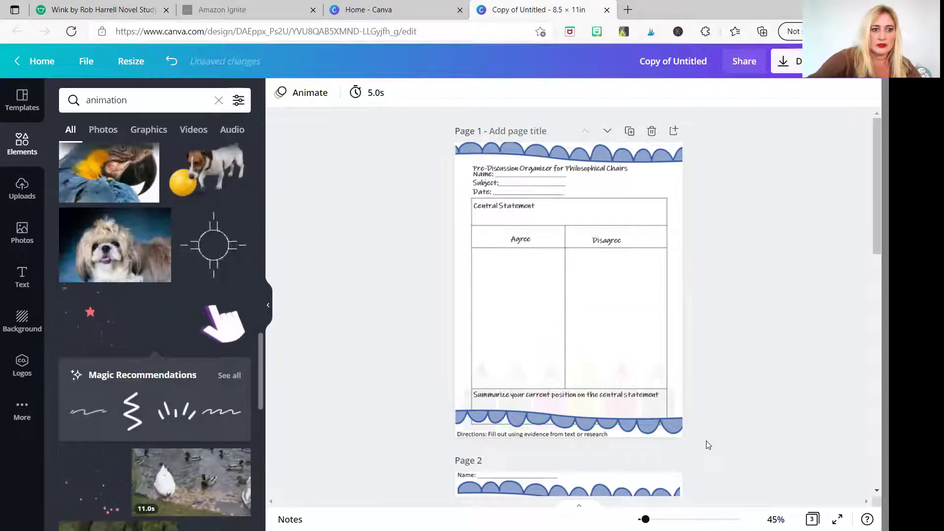
Step: Add the Most Important Animation for Presentations arrows sticker to page 1, enlarge it slightly and center it over the organizer's table
scroll(155, 334, down, 4)
scroll(155, 334, down, 5)
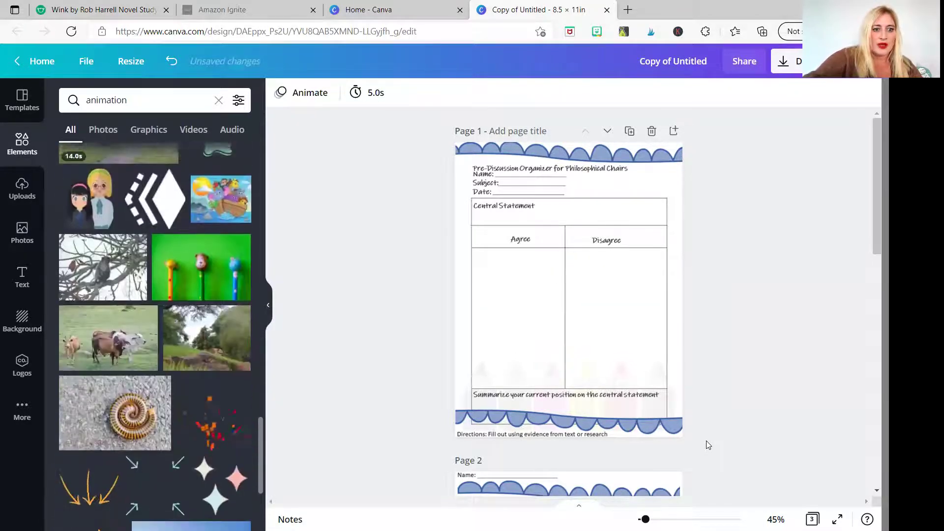
scroll(155, 334, down, 4)
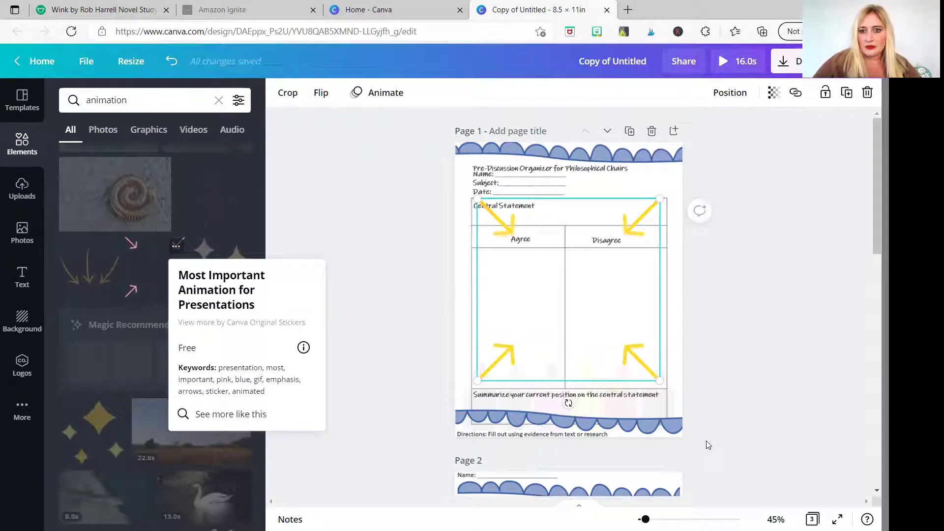
key(Escape)
drag(660, 198, 682, 176)
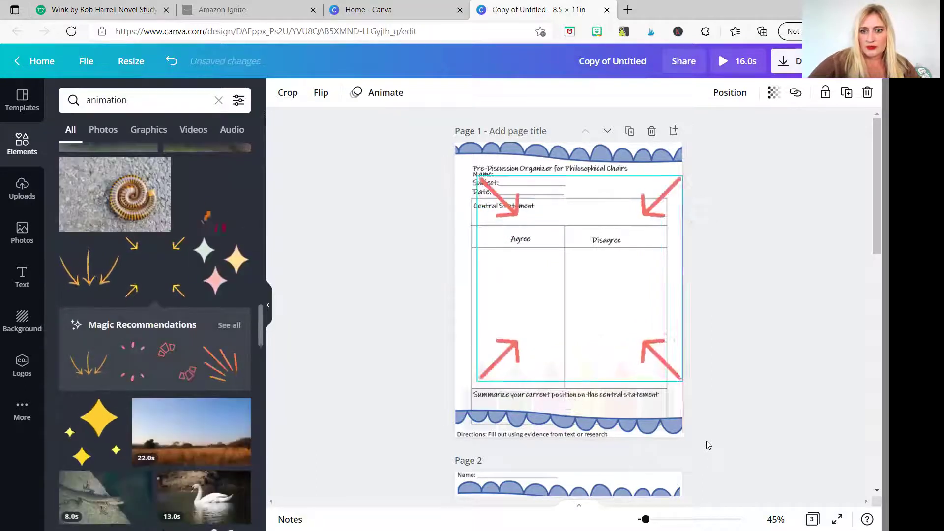
drag(579, 278, 564, 290)
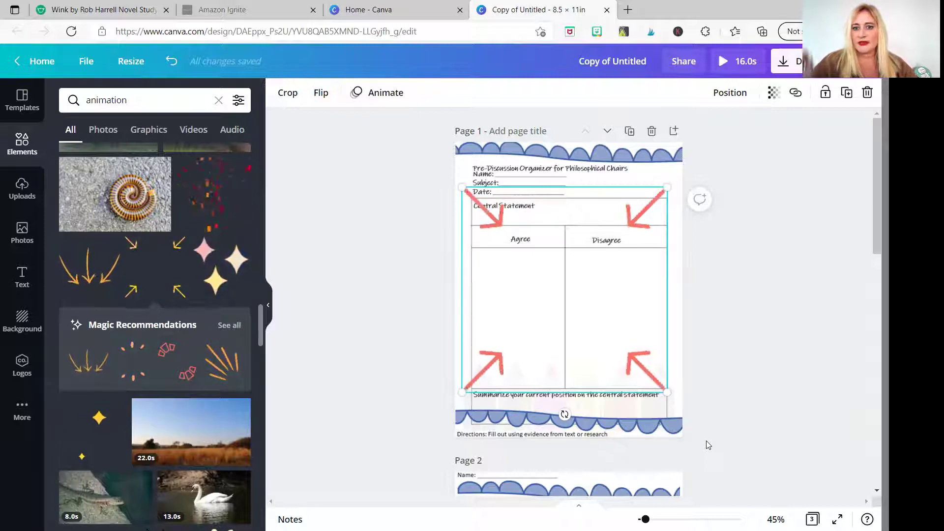
Step: Try the Oval sticker animated element on the Storyboard page, and delete it
scroll(708, 445, down, 7)
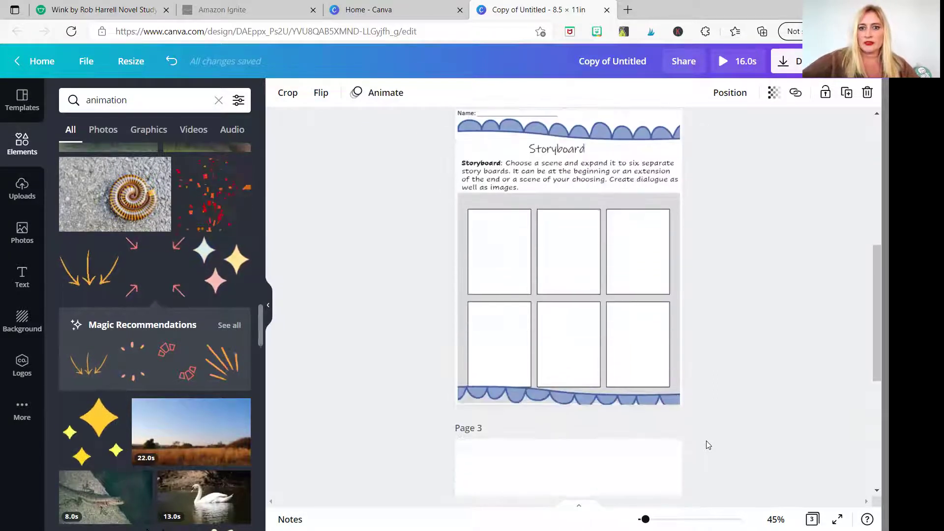
scroll(708, 445, up, 1)
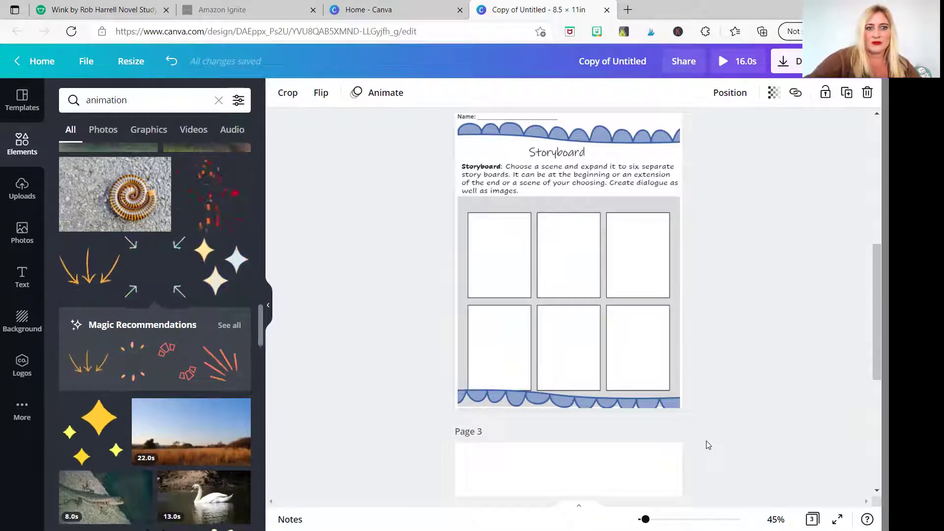
scroll(155, 335, down, 10)
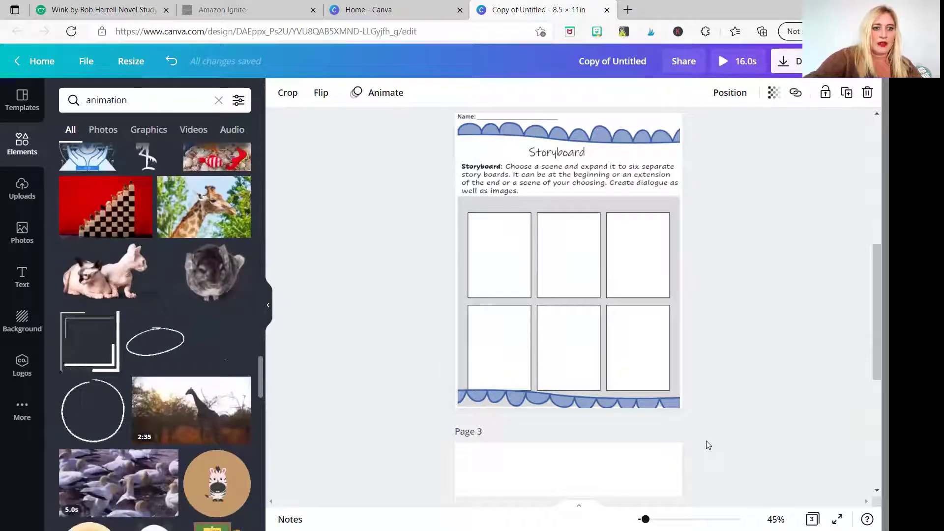
click(155, 341)
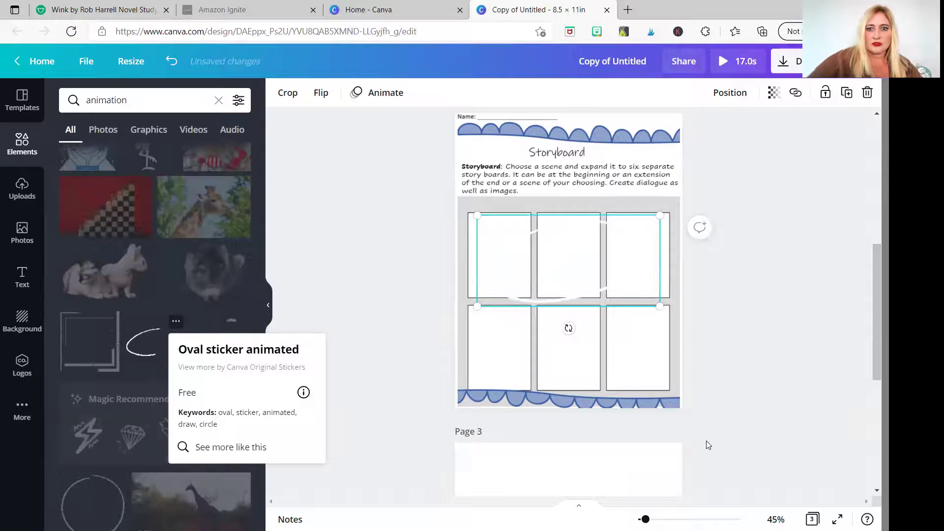
key(Escape)
key(Delete)
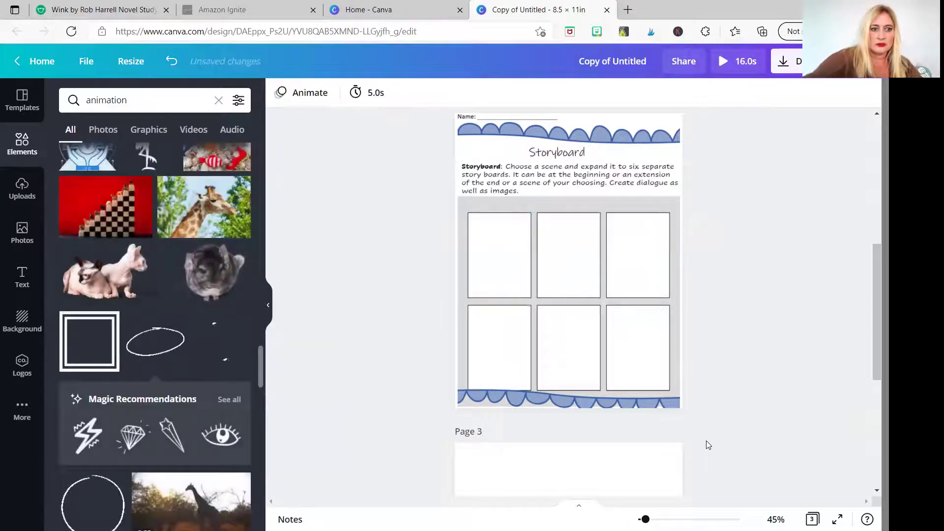
Step: Try the animated White Hand-drawn Brush Stroke on the Storyboard page, and delete it
scroll(155, 295, down, 3)
click(213, 214)
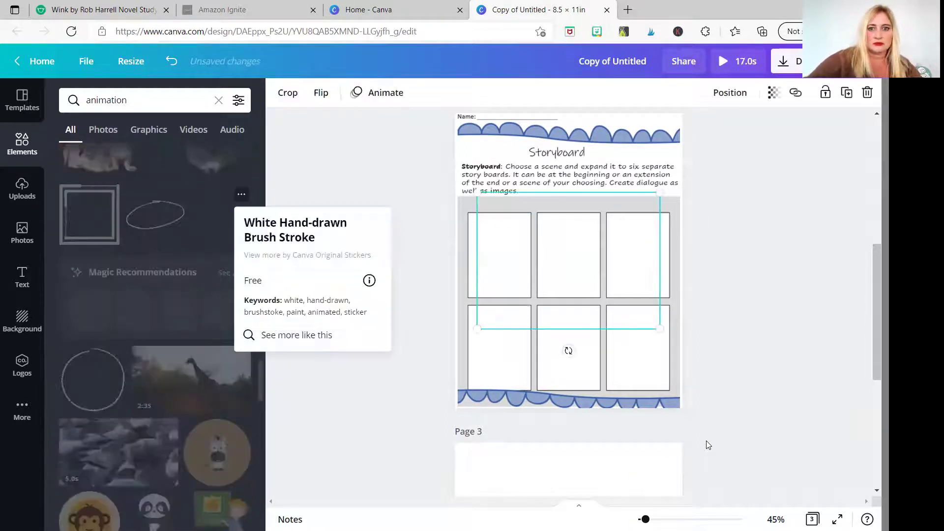
key(Escape)
key(Delete)
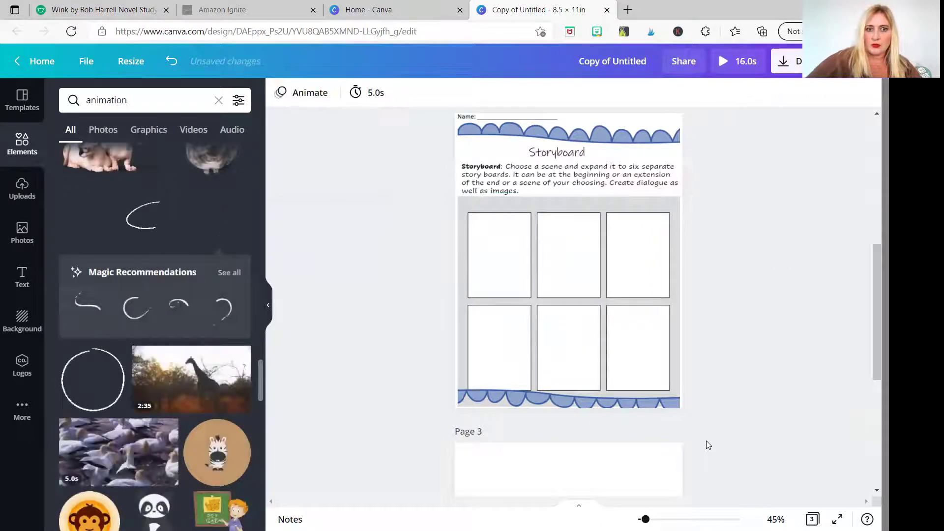
Step: Add the animated multicolored circular stroke to the Storyboard page and center it over the title and instructions
scroll(154, 320, down, 7)
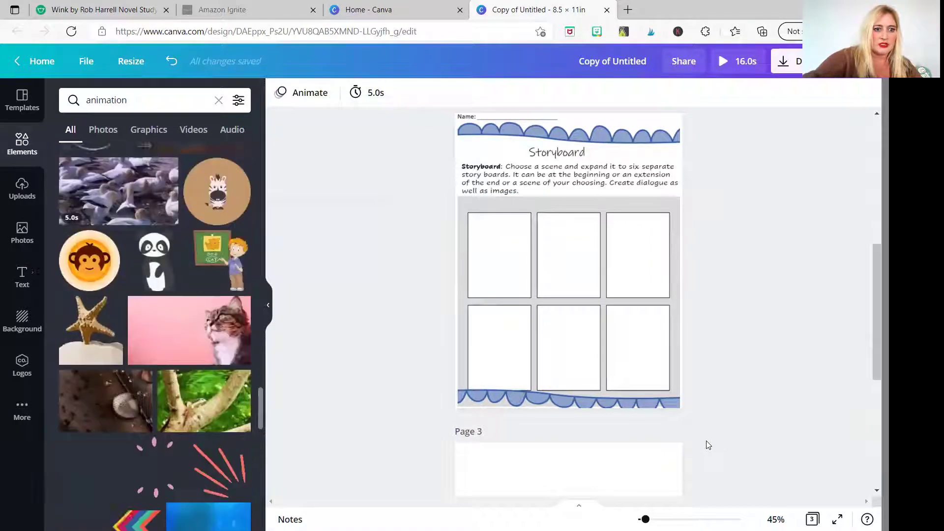
scroll(155, 319, down, 2)
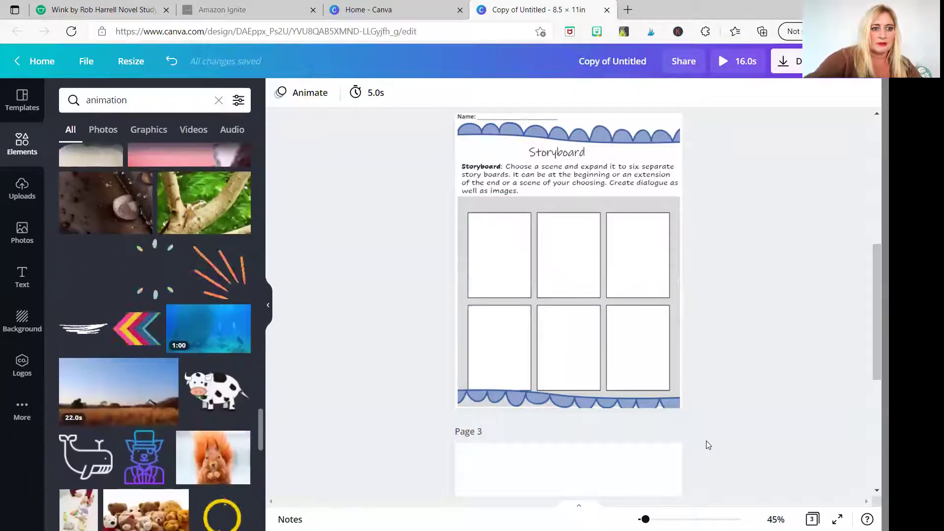
click(88, 270)
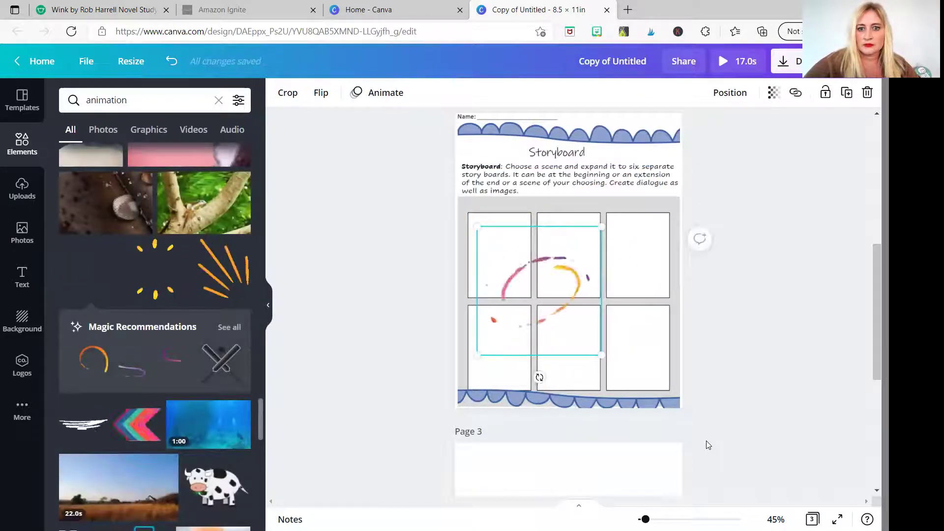
drag(538, 291, 568, 170)
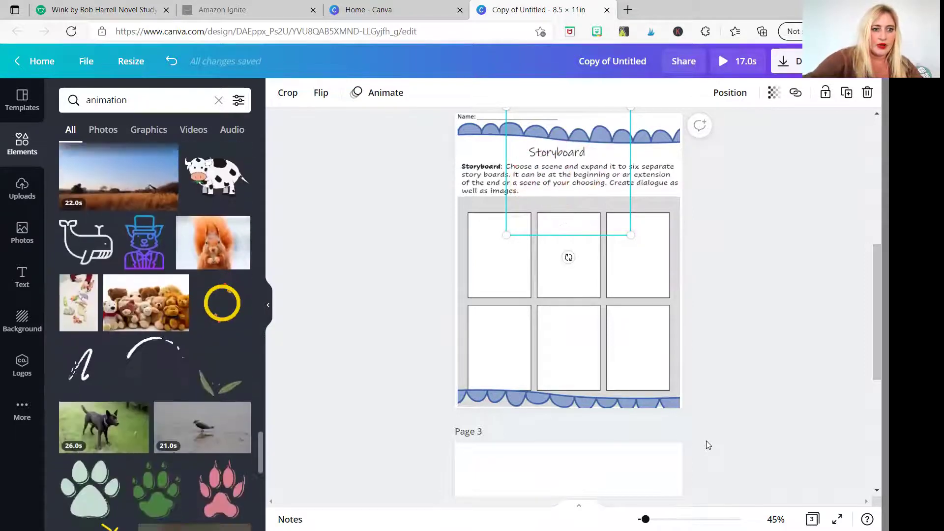
Step: Fill page 3 with the uploaded Plot Diagram worksheet, deleting the duplicate Storyboard image placed there first
scroll(707, 445, down, 3)
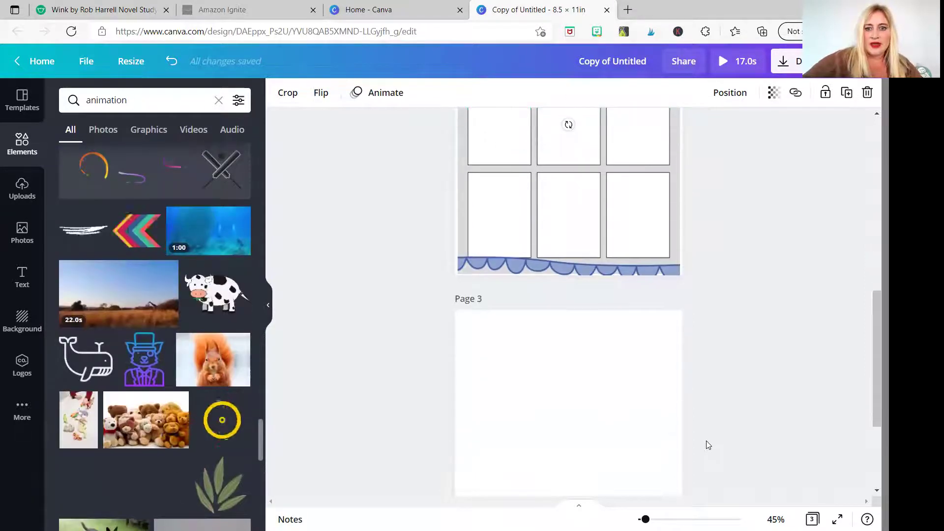
scroll(708, 444, down, 2)
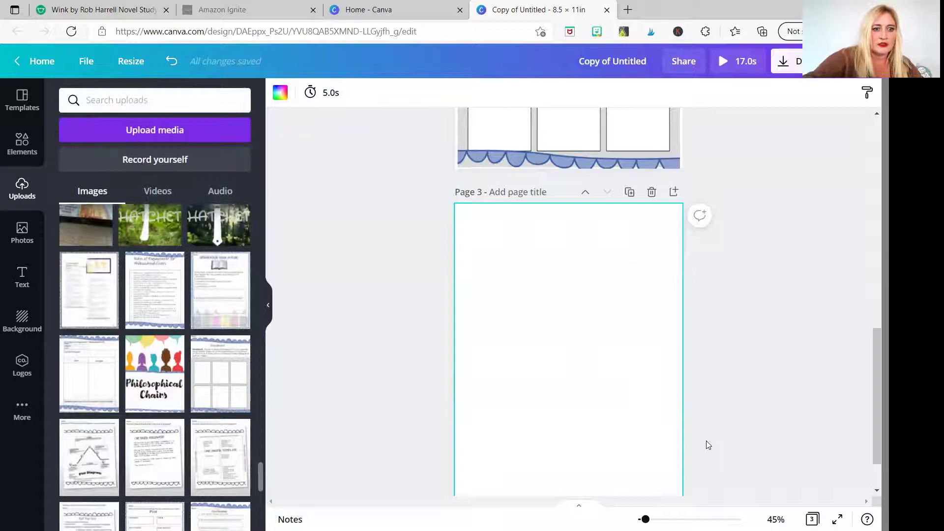
scroll(155, 366, down, 2)
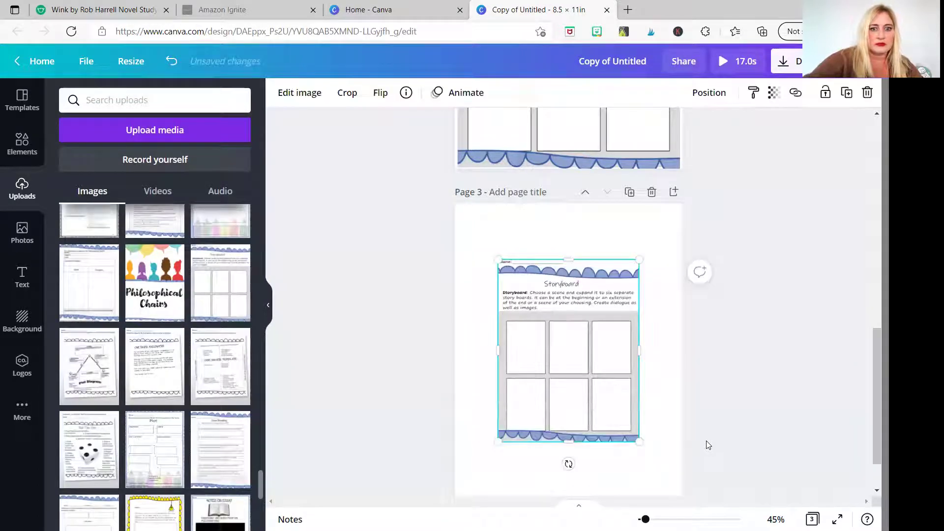
key(Delete)
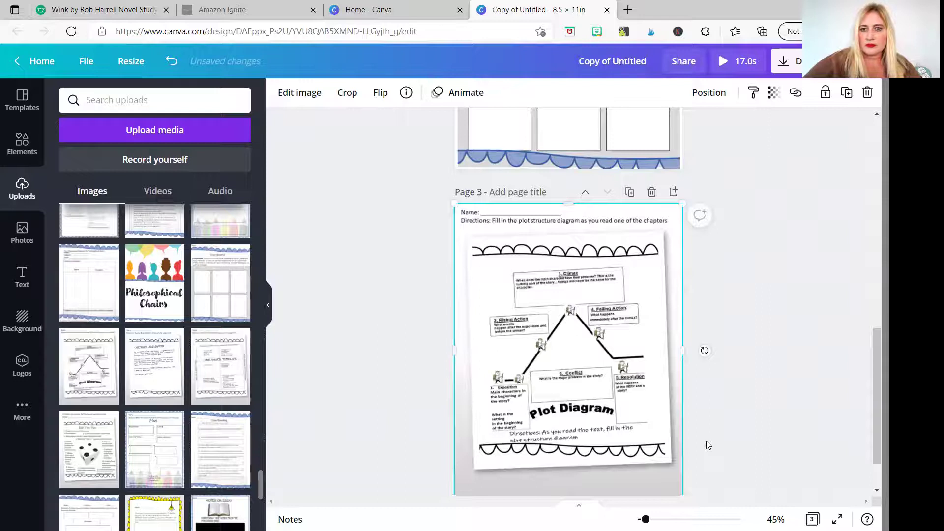
click(707, 444)
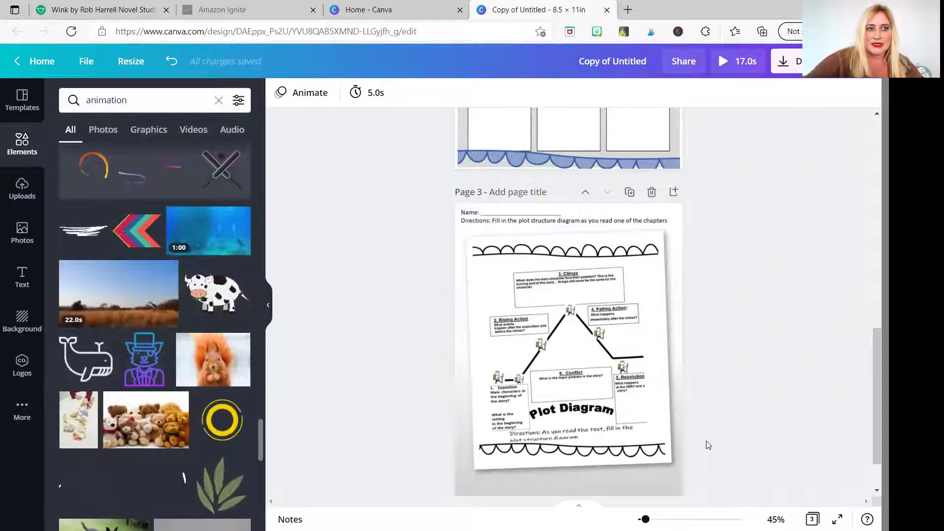
Step: Try the animated white rectangle outline on the Plot Diagram page, and delete it
scroll(154, 335, down, 2)
scroll(154, 334, down, 2)
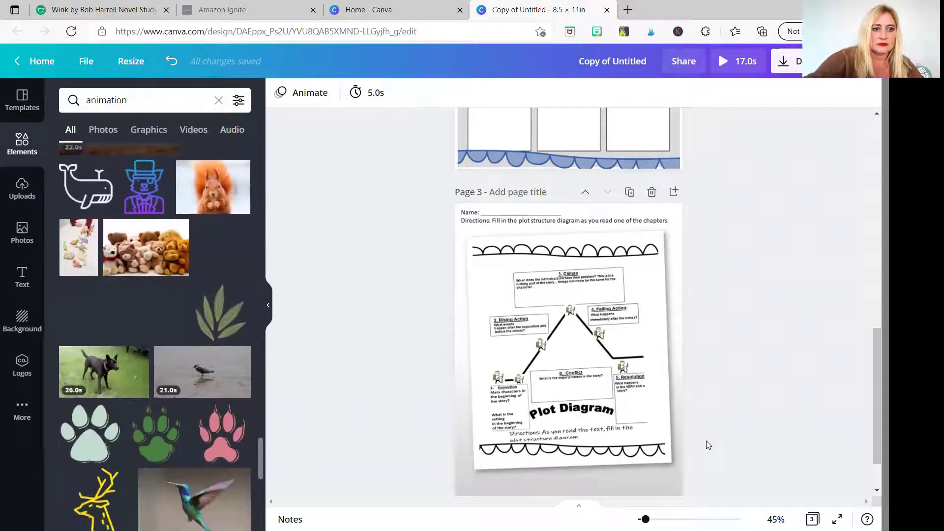
scroll(155, 335, down, 10)
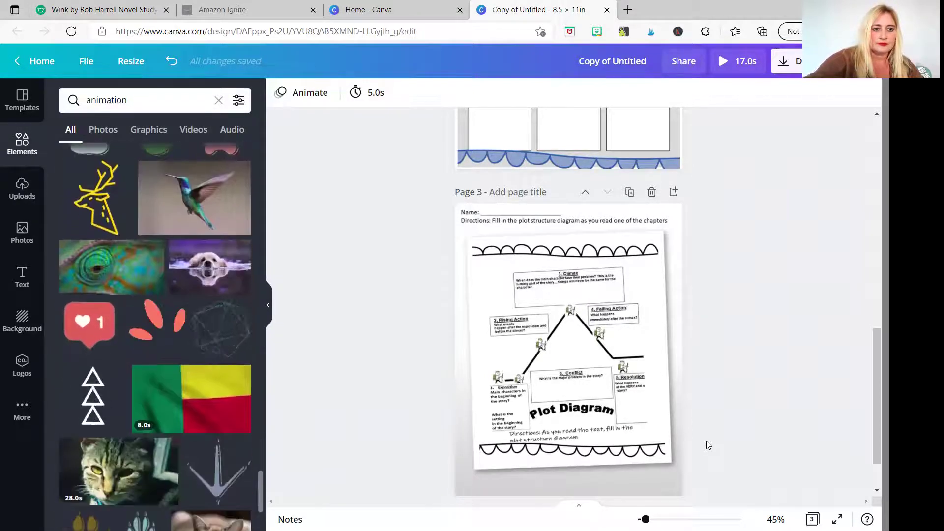
scroll(155, 335, down, 3)
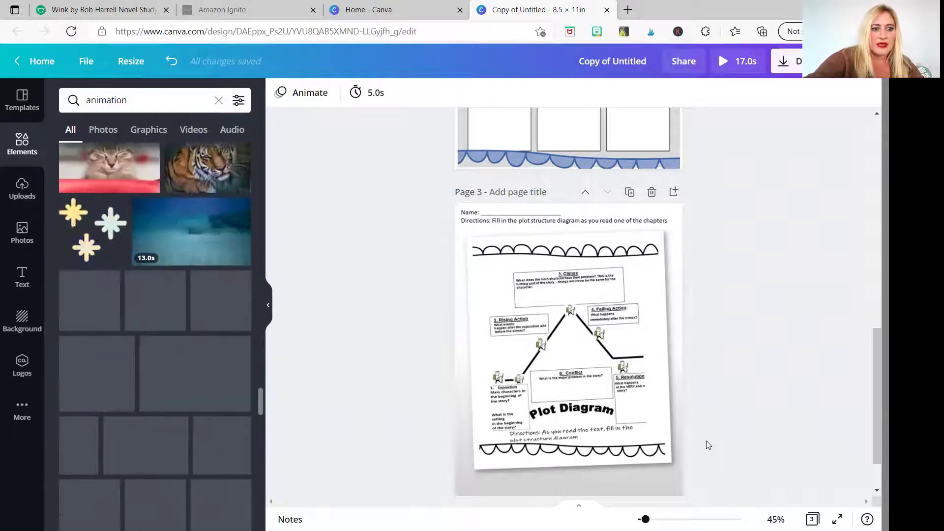
scroll(154, 335, down, 3)
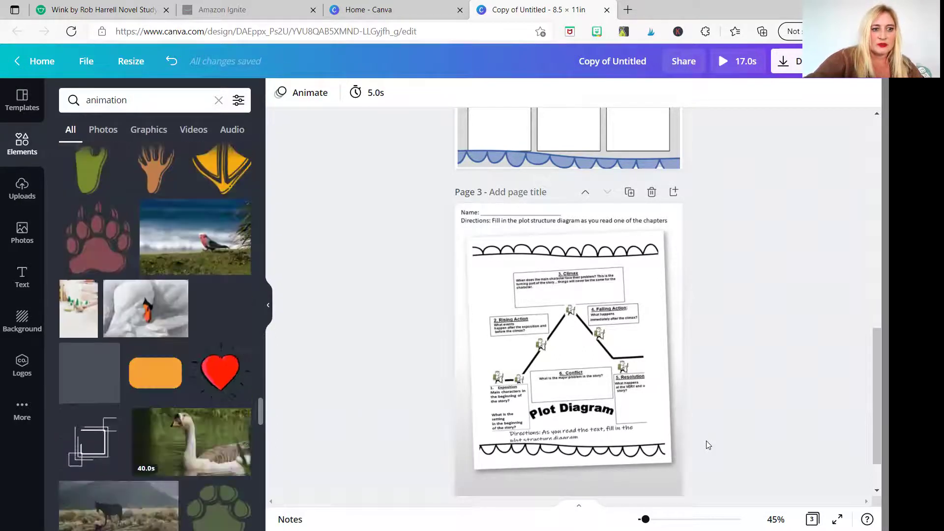
scroll(155, 334, down, 8)
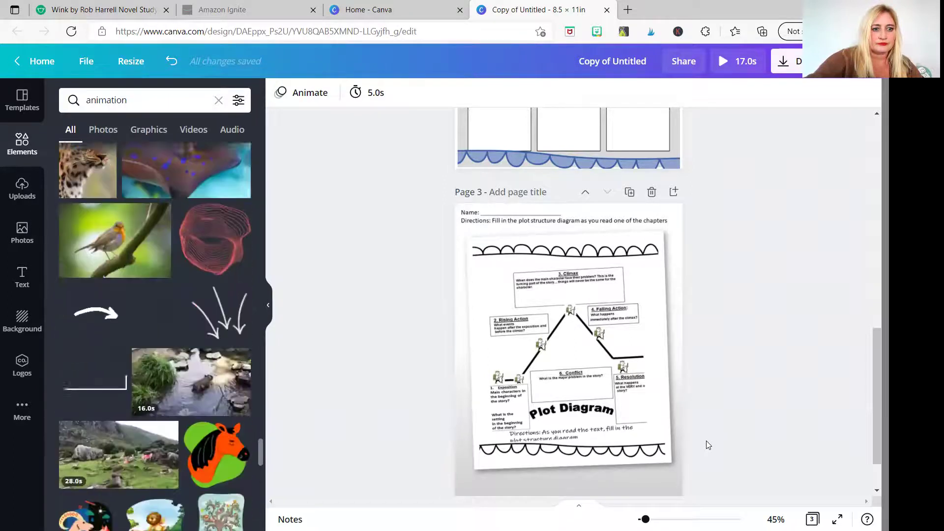
scroll(155, 335, down, 1)
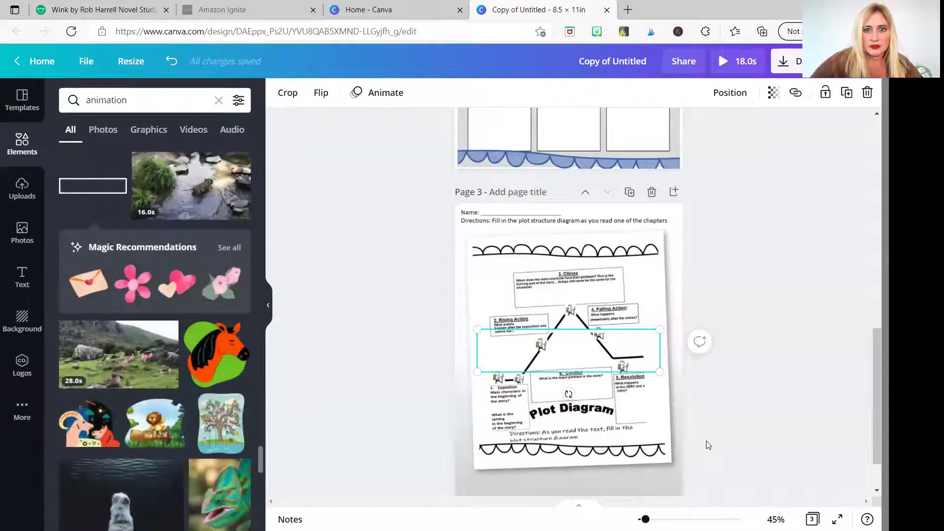
key(Delete)
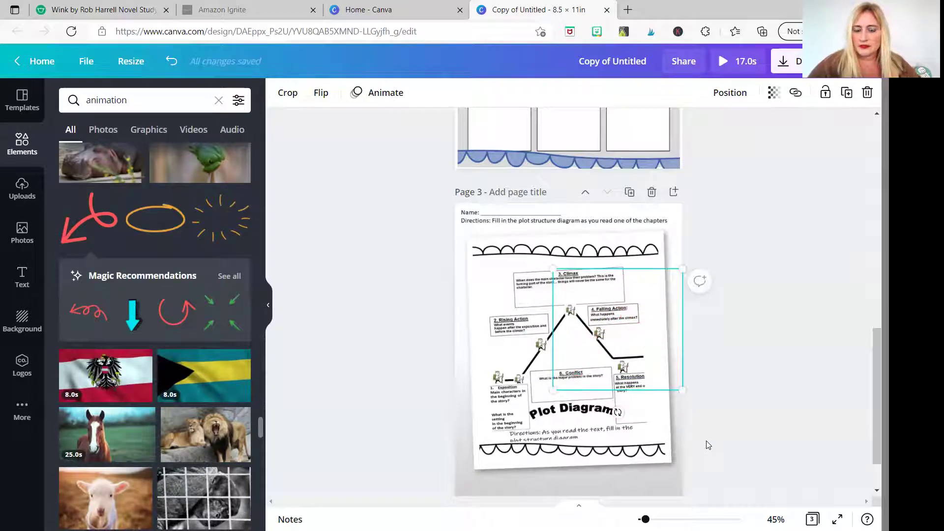
Step: Add the animated red looping arrow to page 3, placing it over the right half of the Plot Diagram and pointing at the Conflict box
key(Delete)
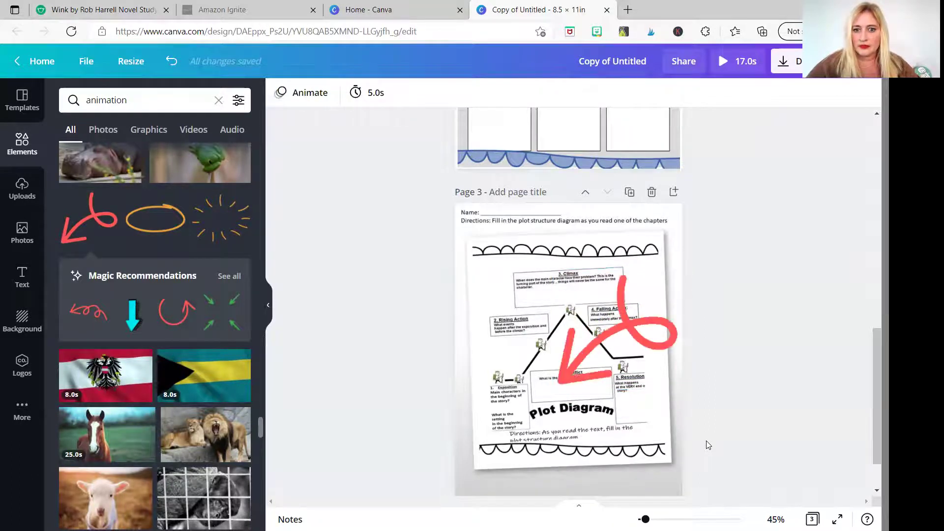
scroll(708, 445, down, 1)
scroll(708, 444, up, 3)
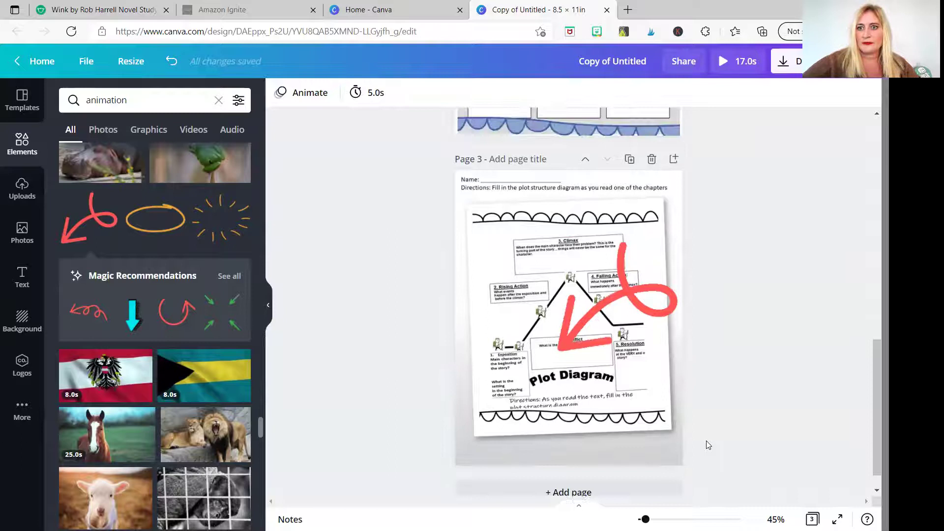